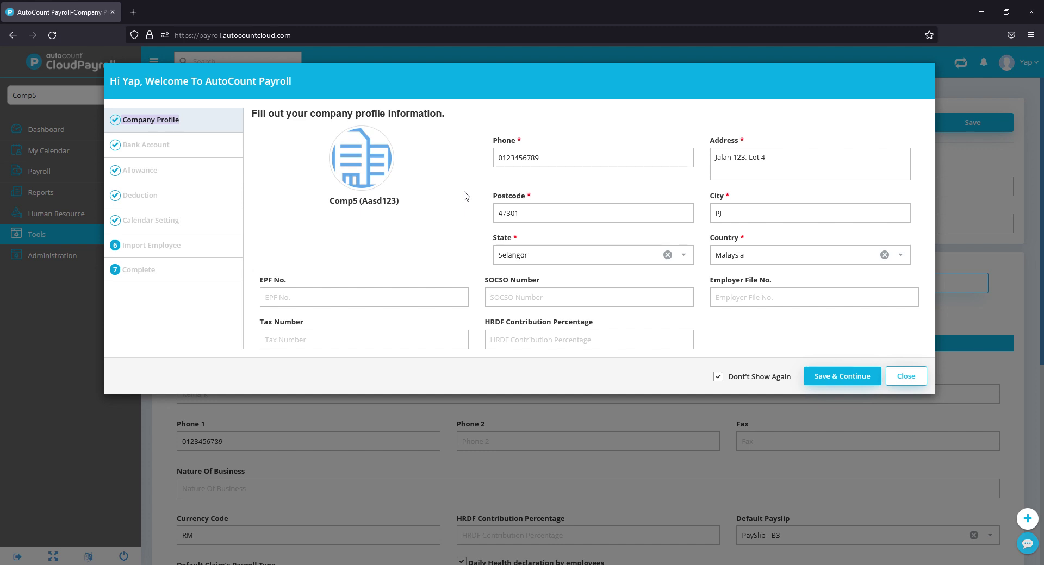
# Step: Review Comp5's phone, address, postcode and city fields, then save the profile and continue
pyautogui.click(595, 165)
pyautogui.click(760, 177)
pyautogui.click(599, 220)
pyautogui.press('Tab')
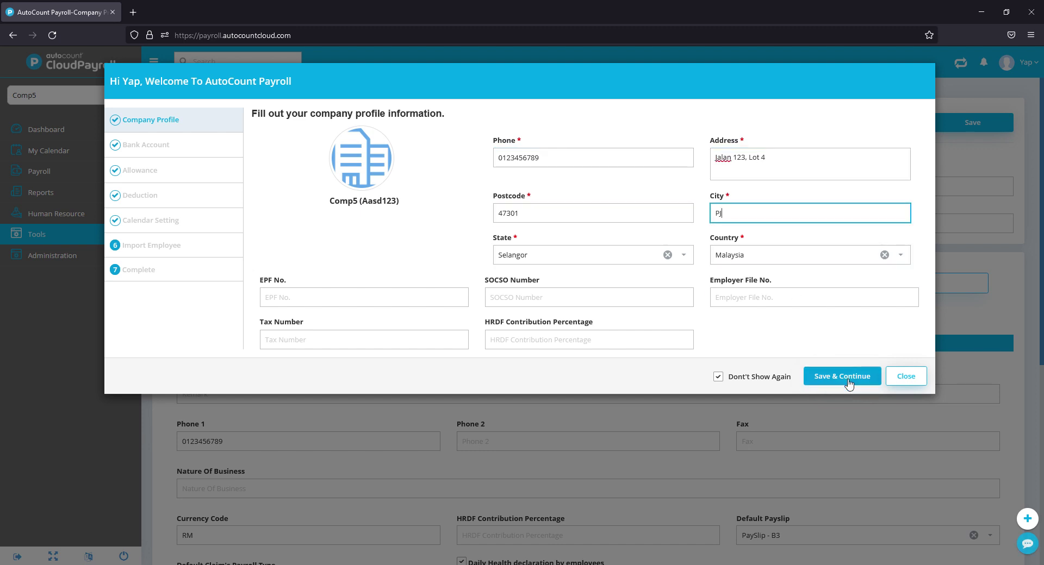
pyautogui.click(203, 157)
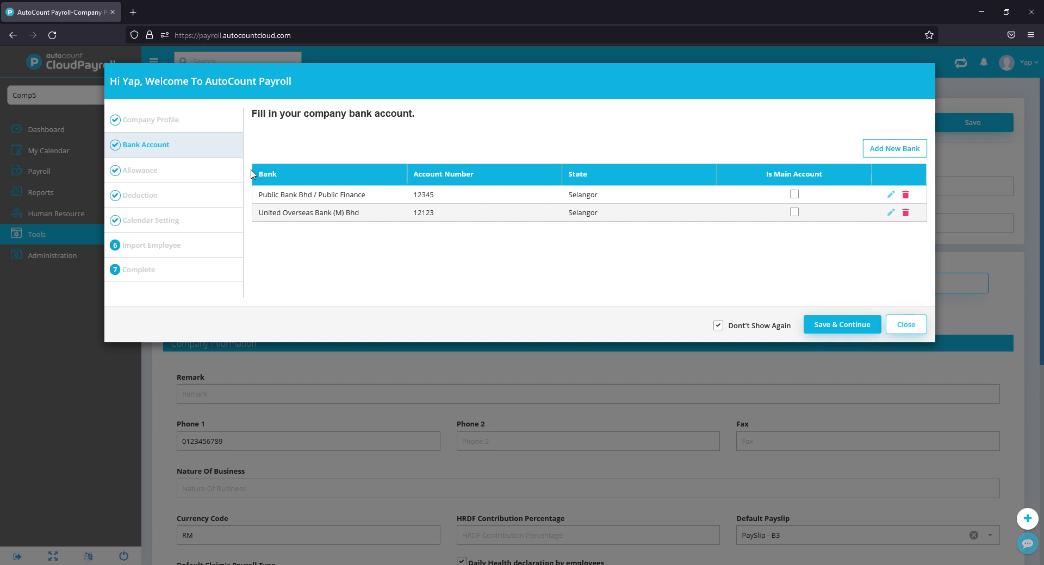
# Step: Pass the bank step, open then discard a new allowance, and move on to Deduction
pyautogui.click(227, 176)
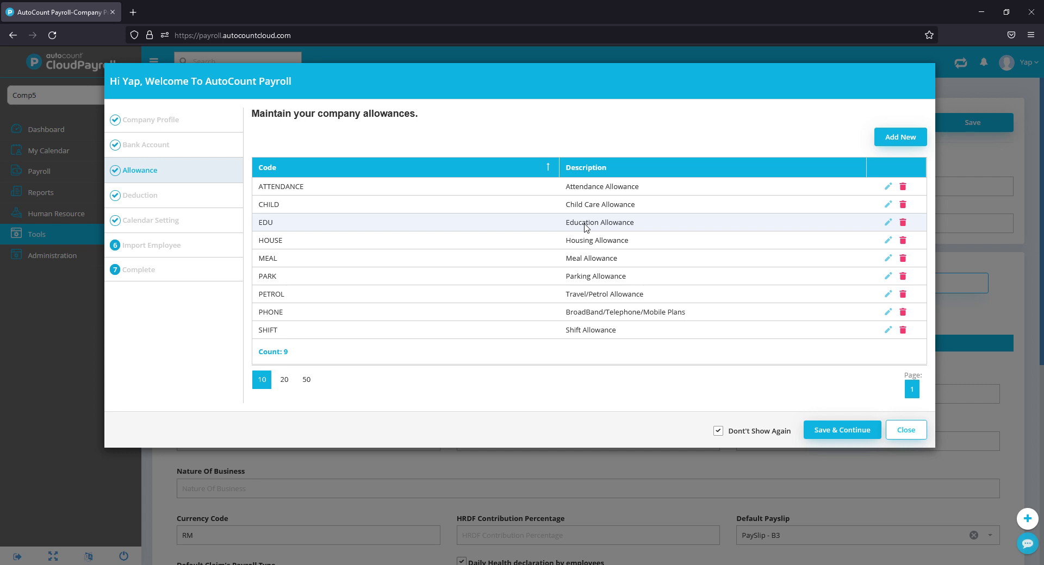
pyautogui.click(887, 139)
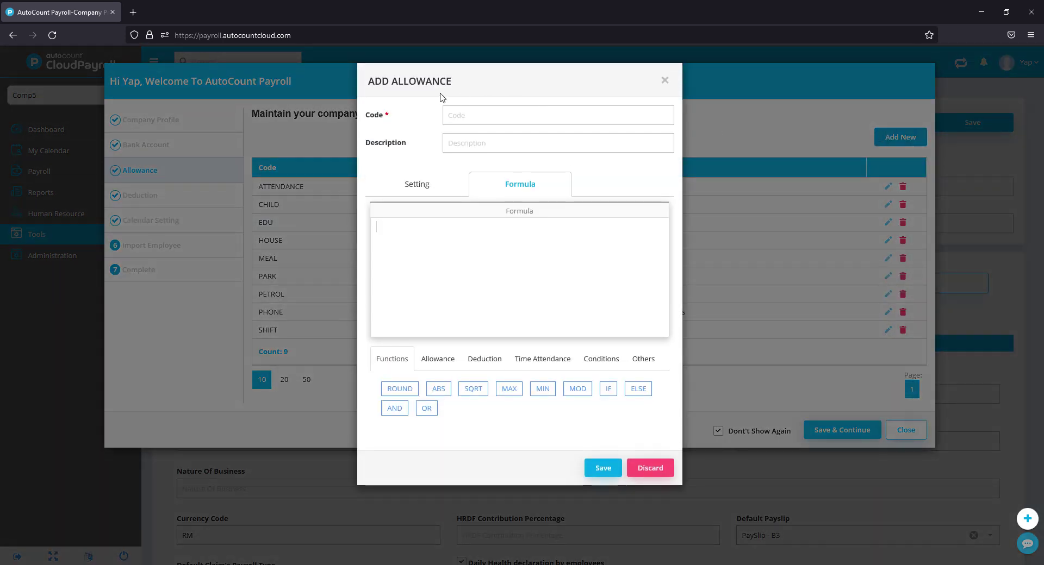
pyautogui.click(492, 121)
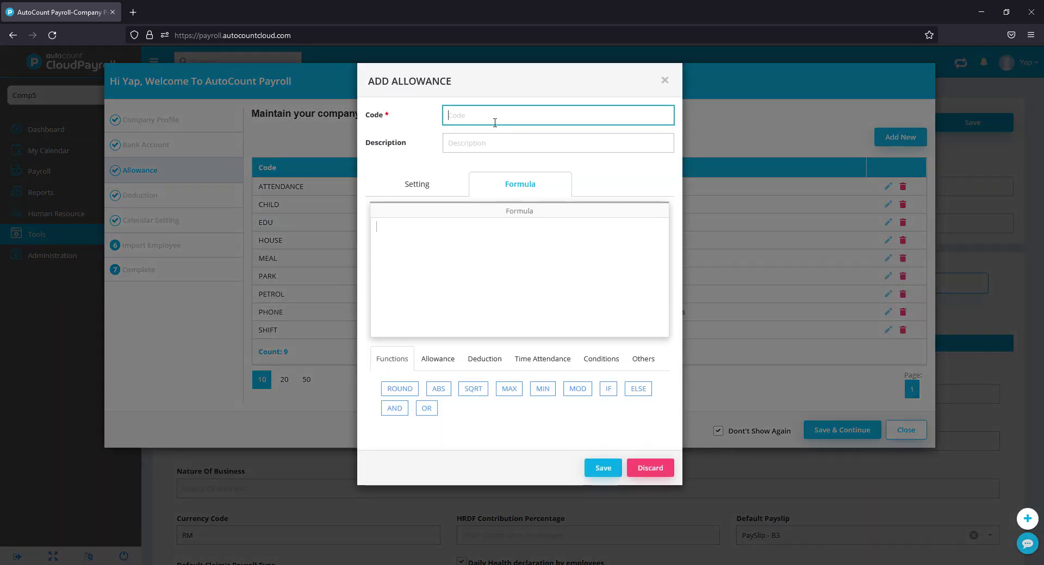
pyautogui.click(469, 143)
pyautogui.click(441, 191)
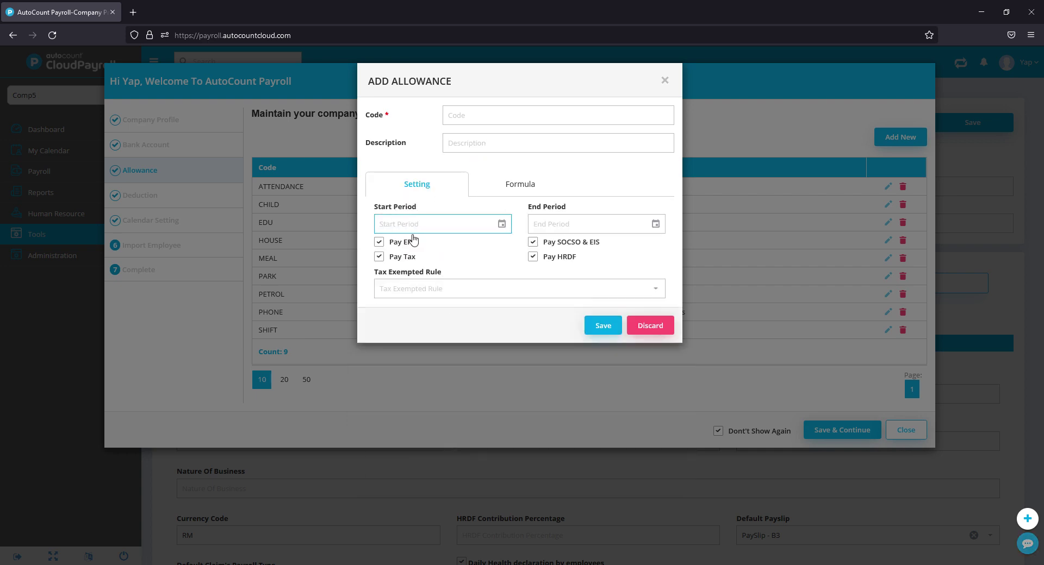
pyautogui.click(658, 328)
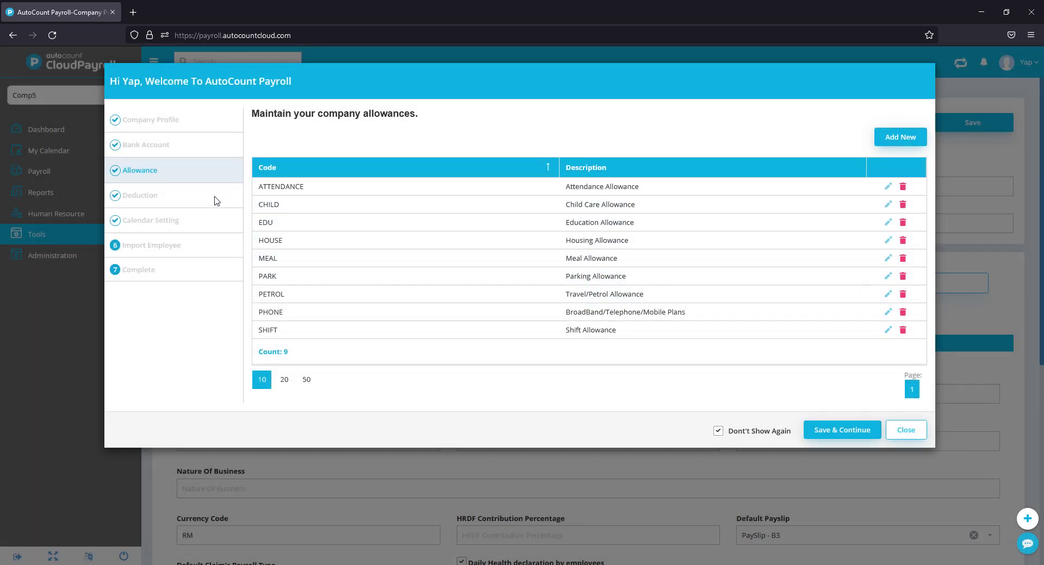
pyautogui.click(216, 199)
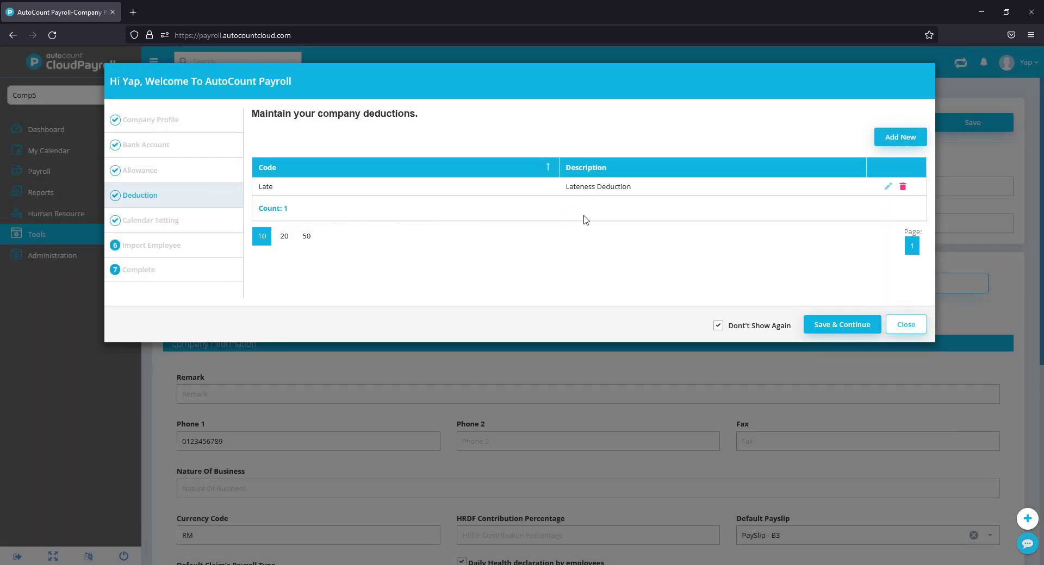
# Step: Open a new deduction's Formula tab, close it unsaved, and go to Calendar Setting
pyautogui.click(897, 139)
pyautogui.click(513, 185)
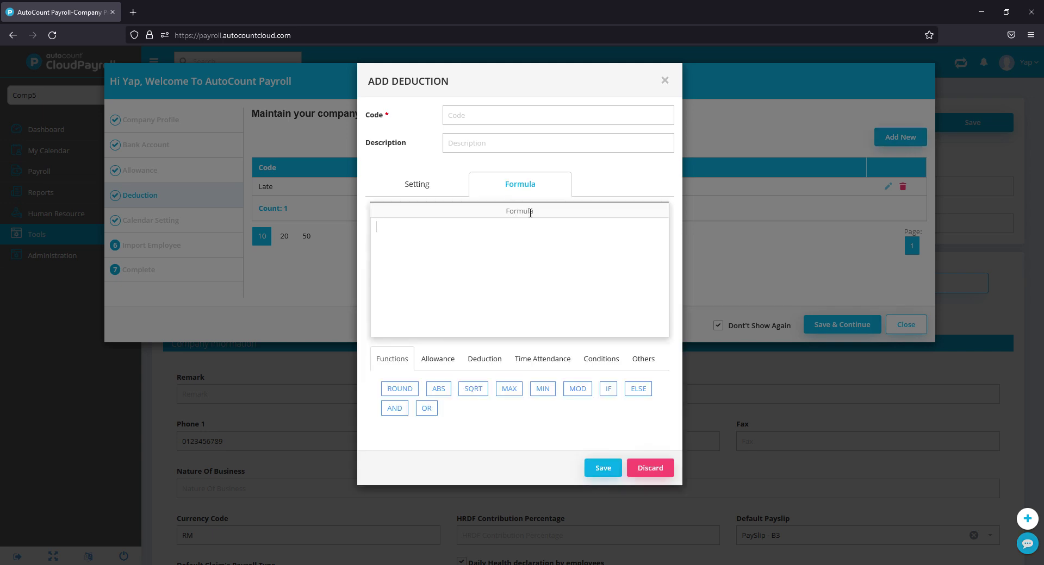
pyautogui.click(664, 80)
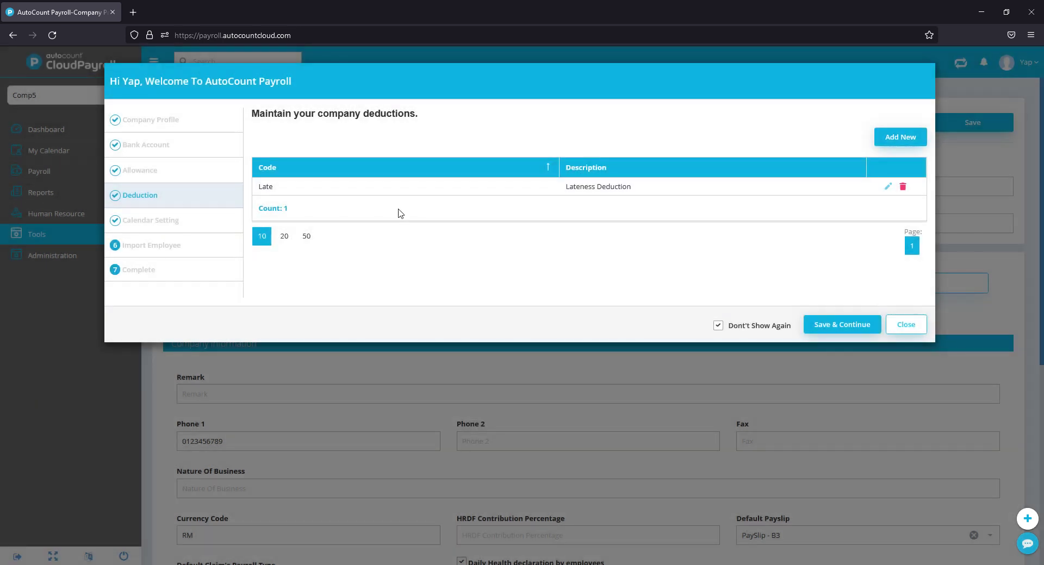
pyautogui.click(196, 223)
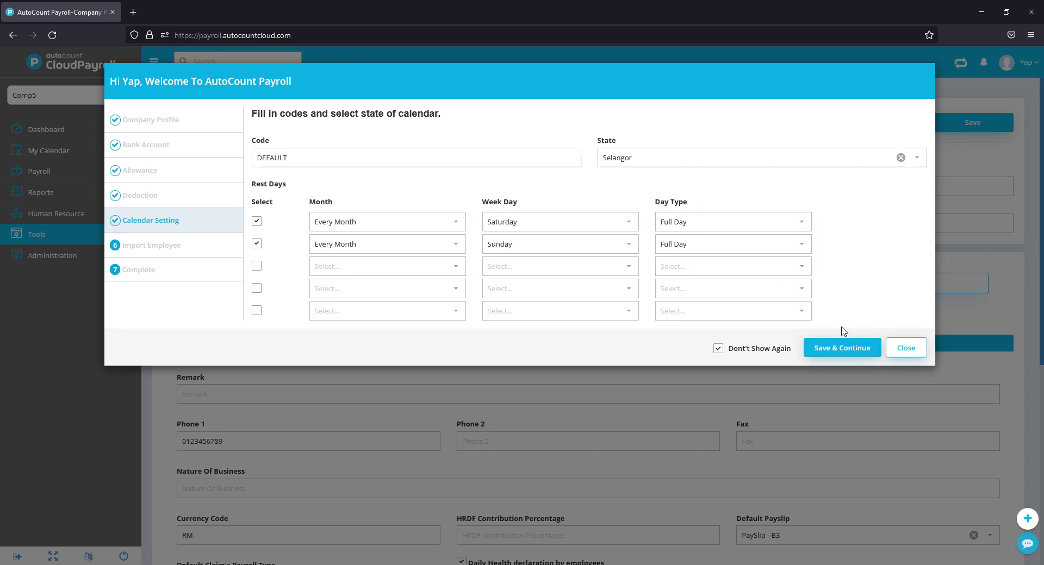
# Step: Go to the Import Employee step, then close the welcome wizard
pyautogui.click(211, 250)
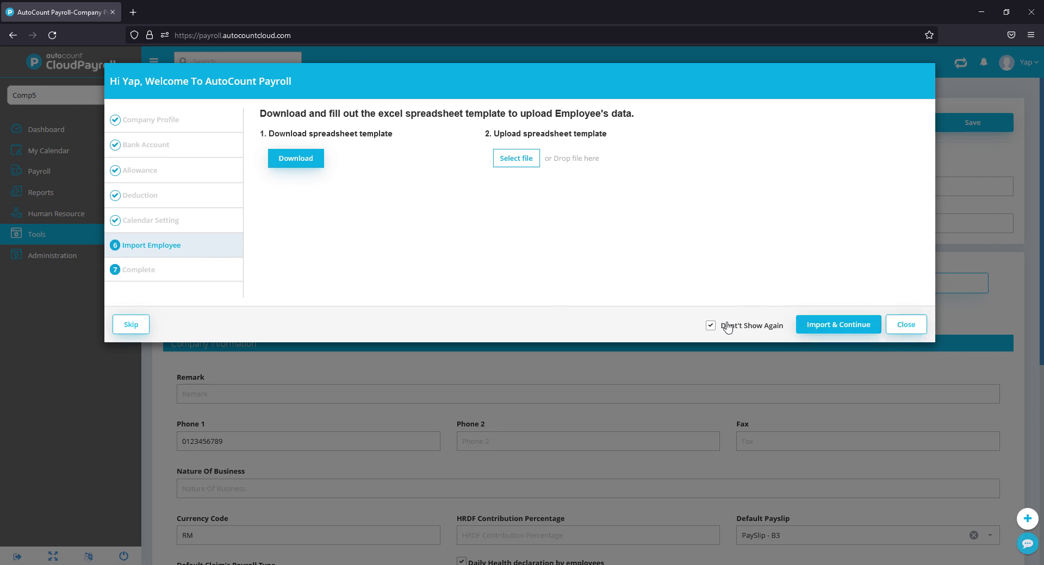
pyautogui.click(902, 325)
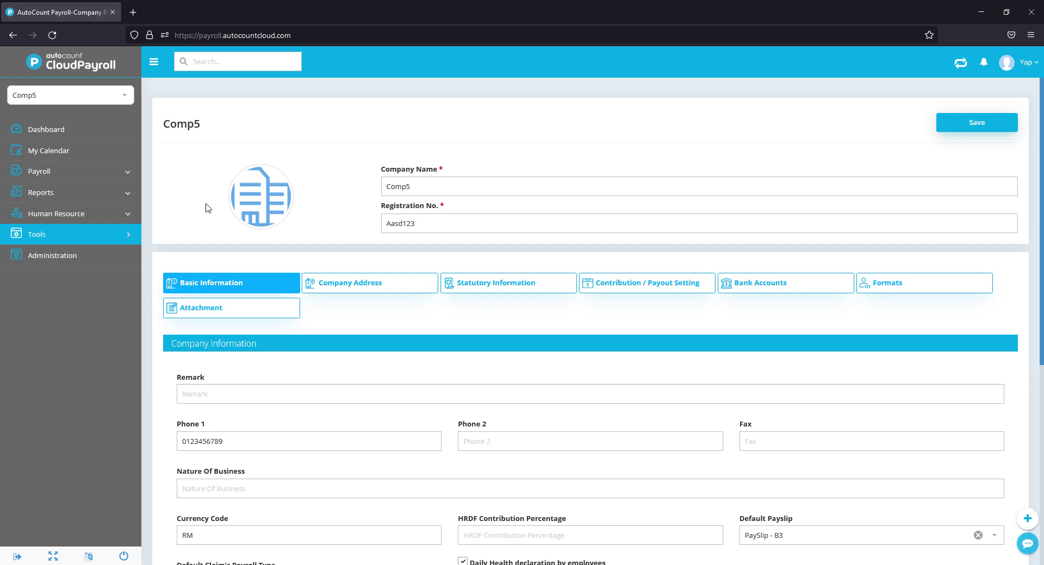
pyautogui.click(71, 236)
# Step: Scroll the Company Profile form and open the Company Address tab showing Jalan 123, 47301 PJ
pyautogui.scroll(-2, 363, 265)
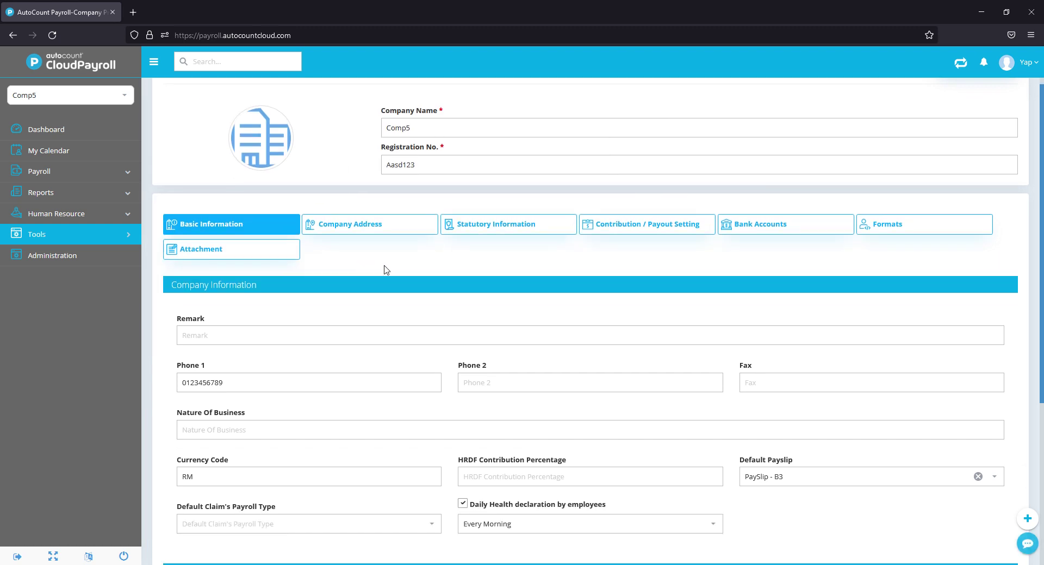
pyautogui.scroll(-2, 386, 270)
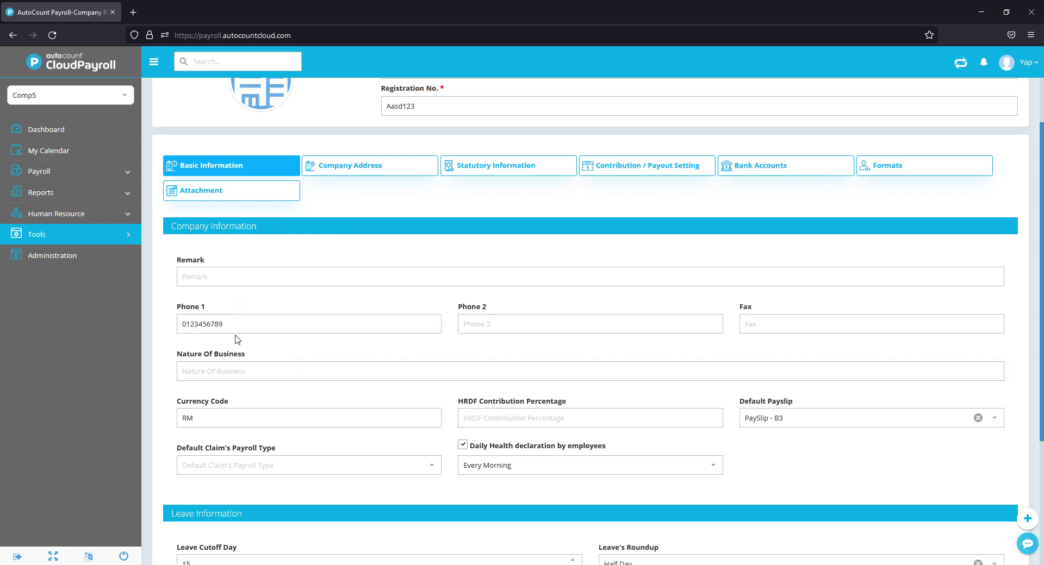
pyautogui.click(245, 375)
pyautogui.click(369, 171)
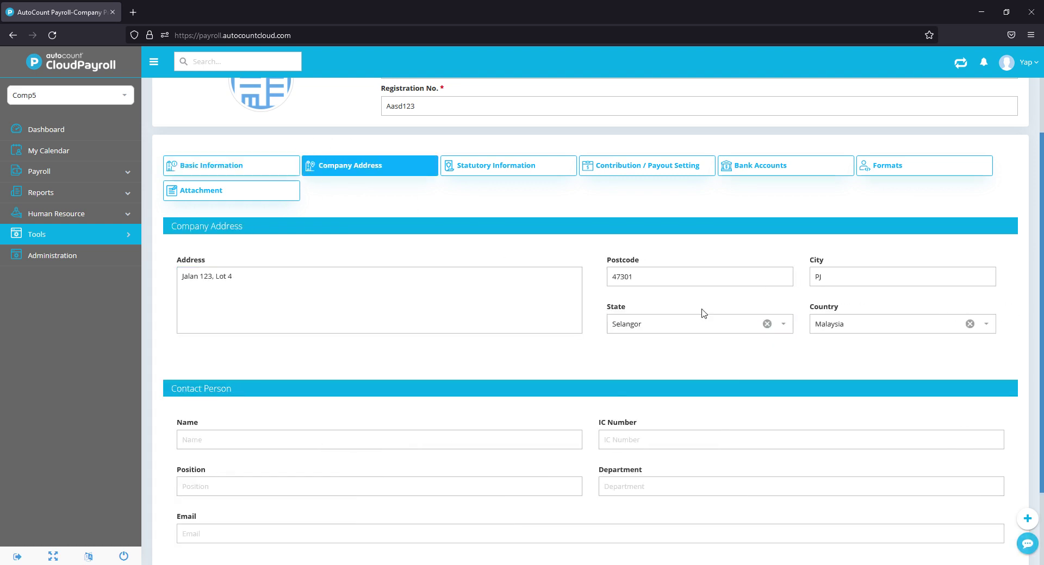
# Step: Scroll through the Statutory Information tab's EPF, SOCSO and tax details, then open Bank Accounts
pyautogui.scroll(-2, 504, 309)
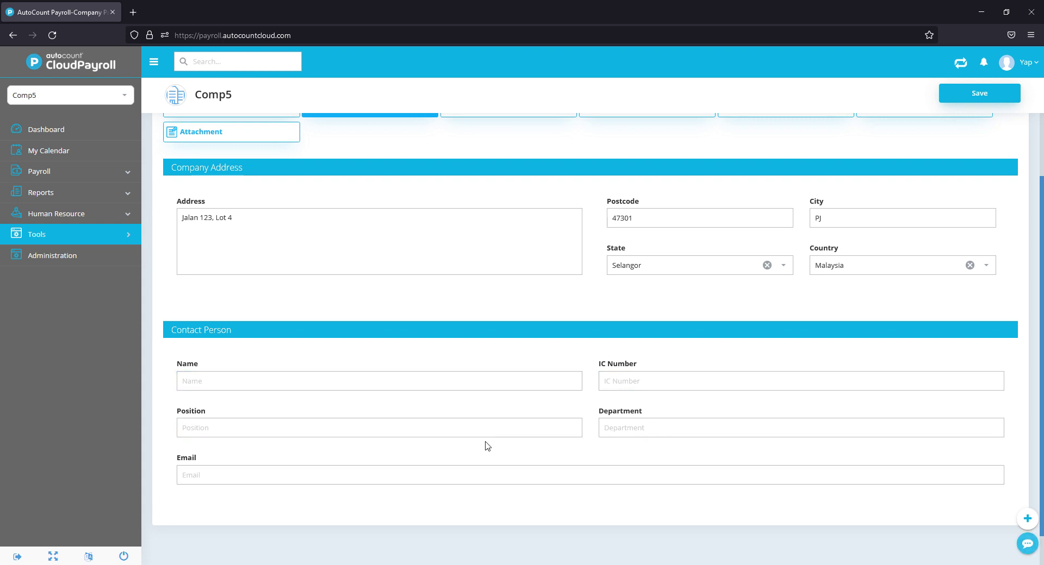
pyautogui.scroll(1, 484, 453)
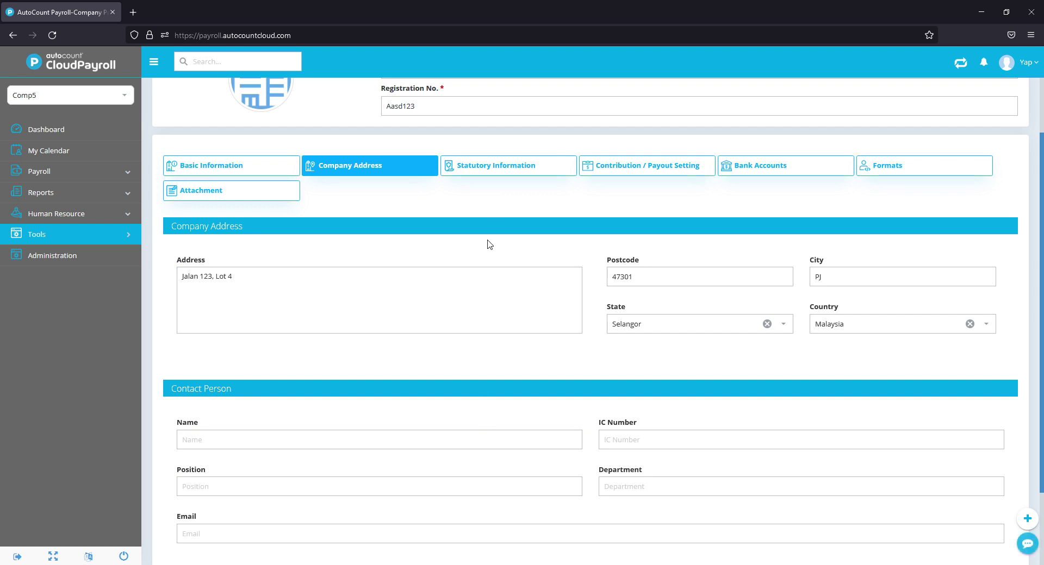
pyautogui.click(503, 170)
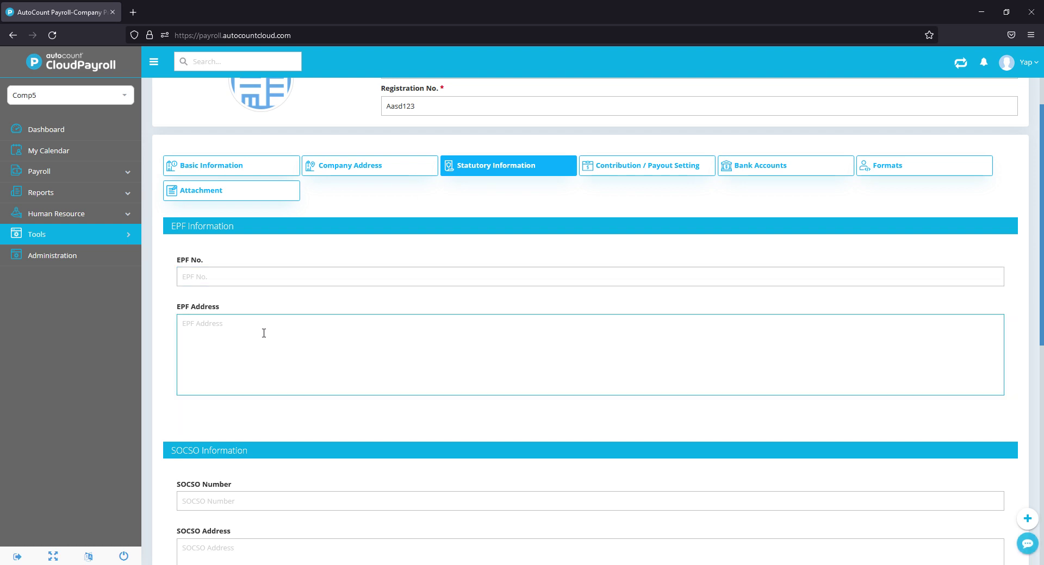
pyautogui.scroll(-1, 263, 332)
pyautogui.scroll(-2, 270, 280)
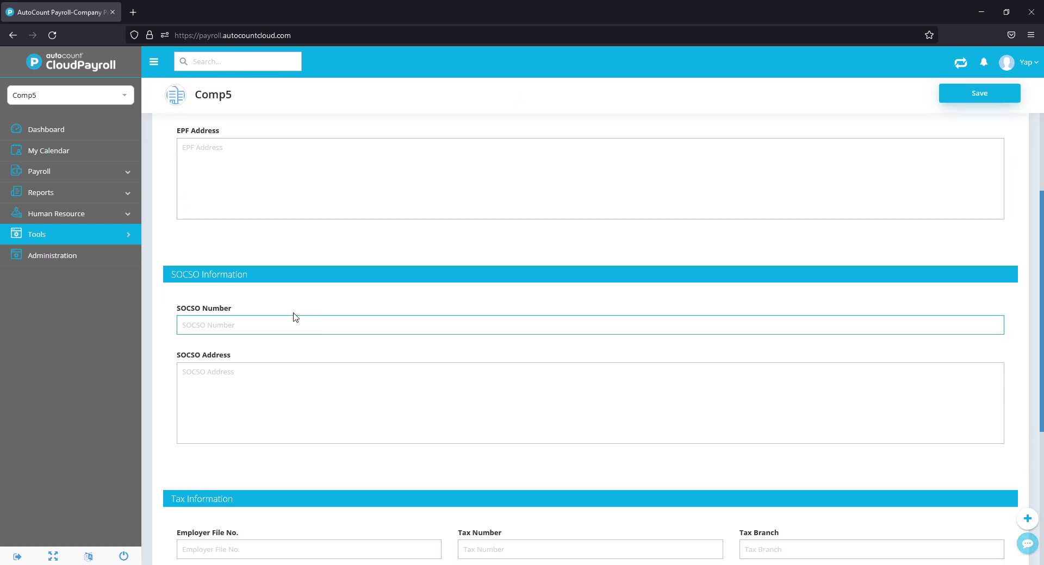
pyautogui.scroll(-1, 275, 366)
pyautogui.scroll(-2, 294, 355)
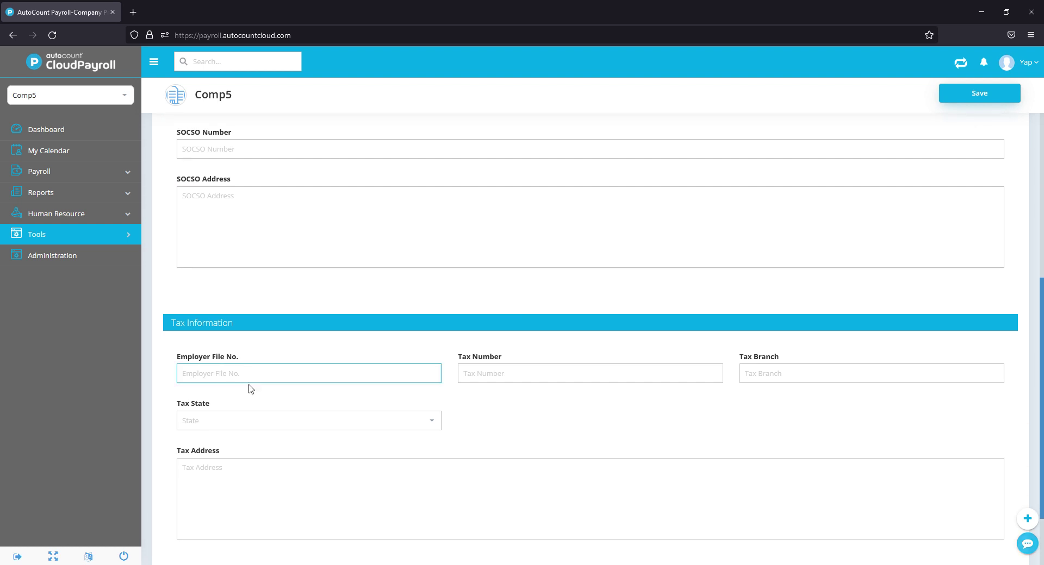
pyautogui.scroll(7, 398, 406)
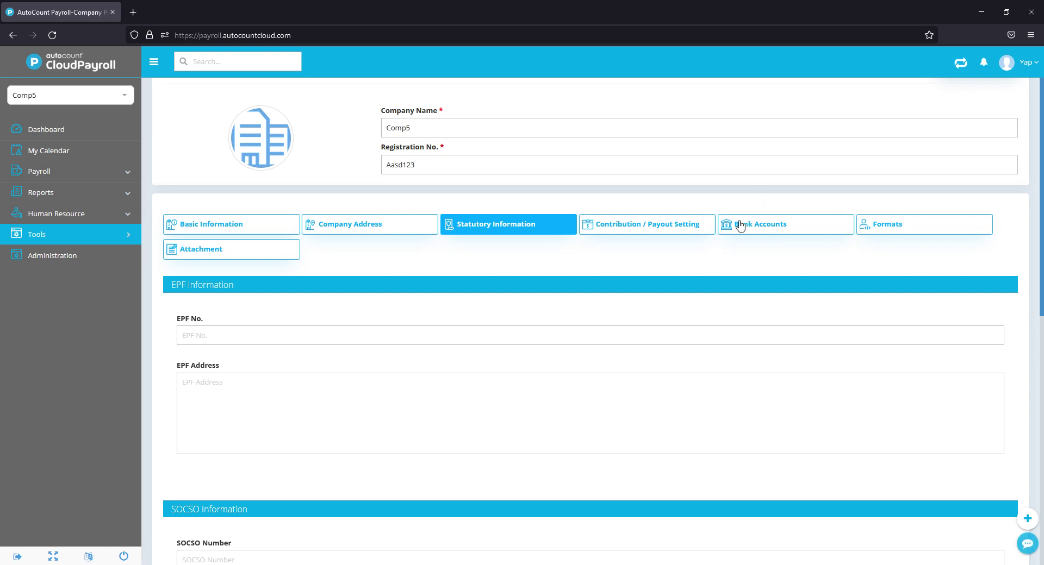
pyautogui.click(766, 233)
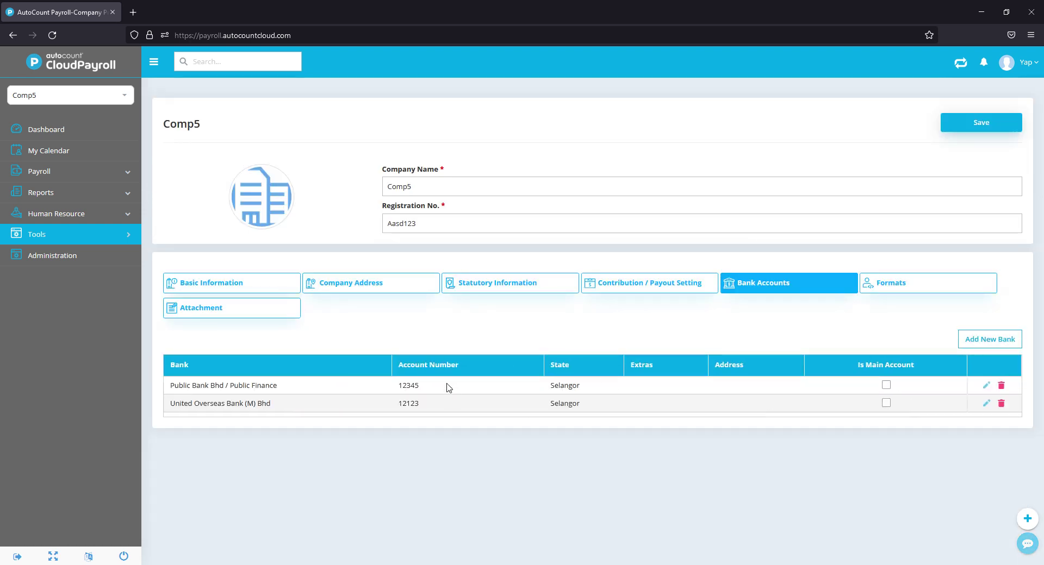
# Step: Add a new bank row for Malayan Banking Berhad with account number 43214
pyautogui.click(990, 340)
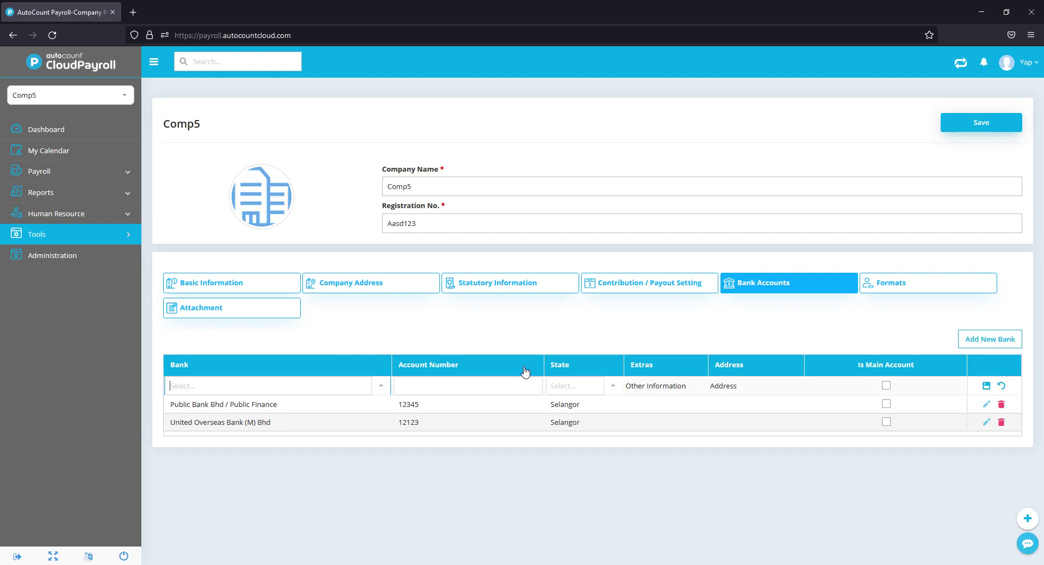
pyautogui.click(382, 390)
pyautogui.scroll(-10, 340, 356)
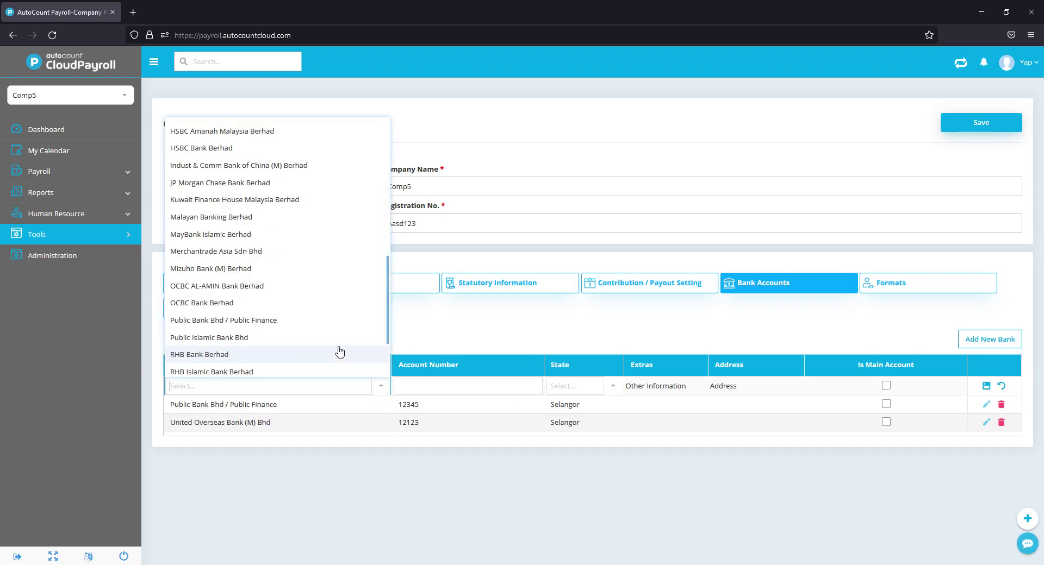
pyautogui.click(211, 217)
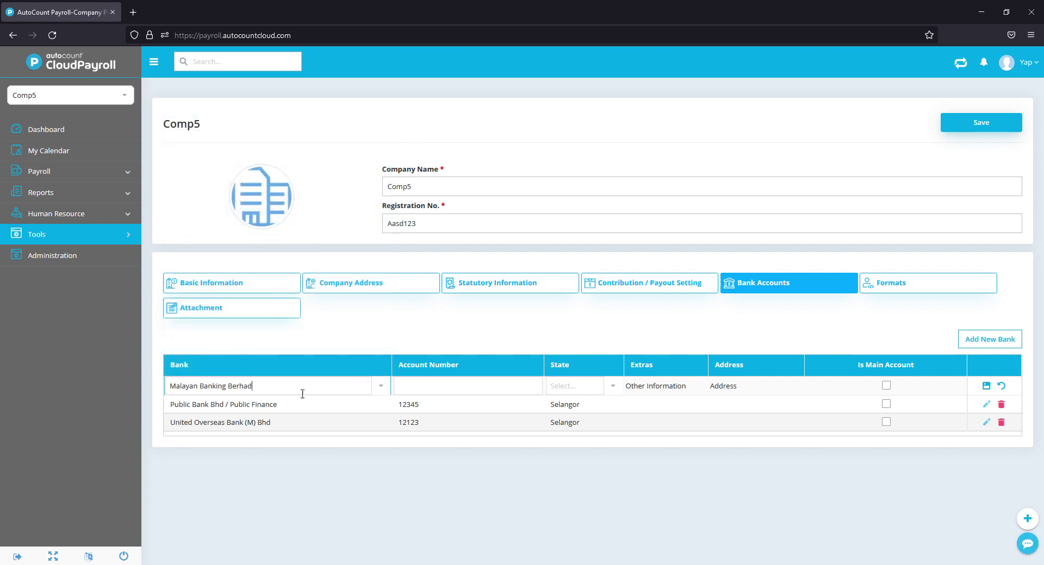
pyautogui.click(452, 391)
pyautogui.write('43214')
# Step: Set the new account's state to Selangor and bring up its Maybank Extras details
pyautogui.click(613, 386)
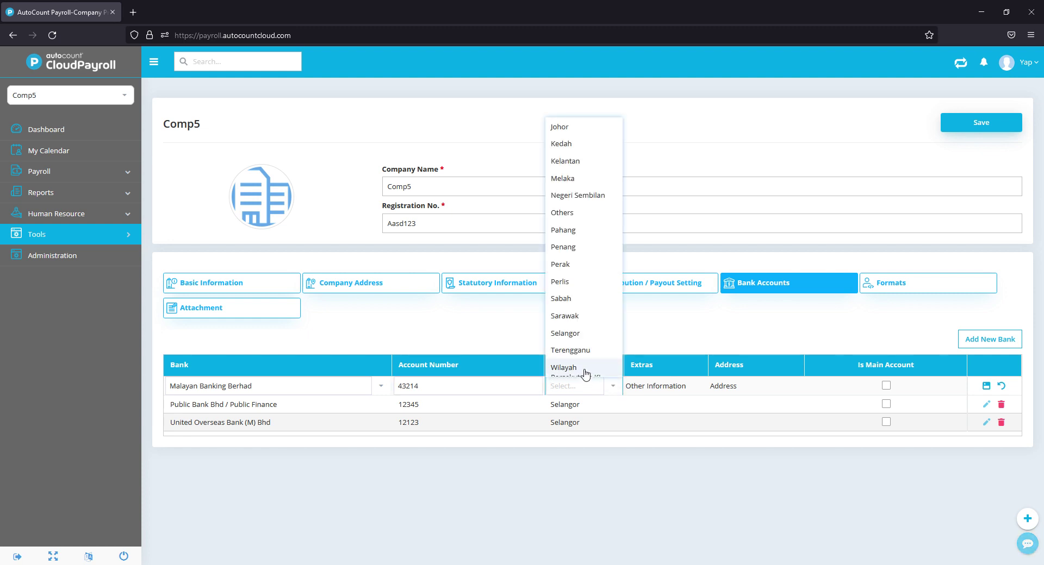
pyautogui.click(587, 333)
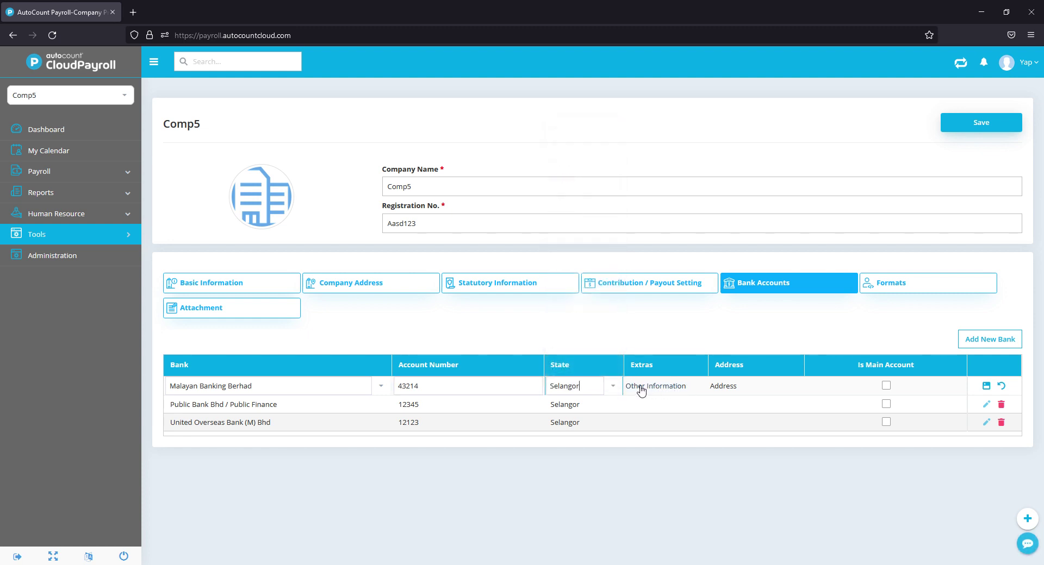
pyautogui.click(665, 386)
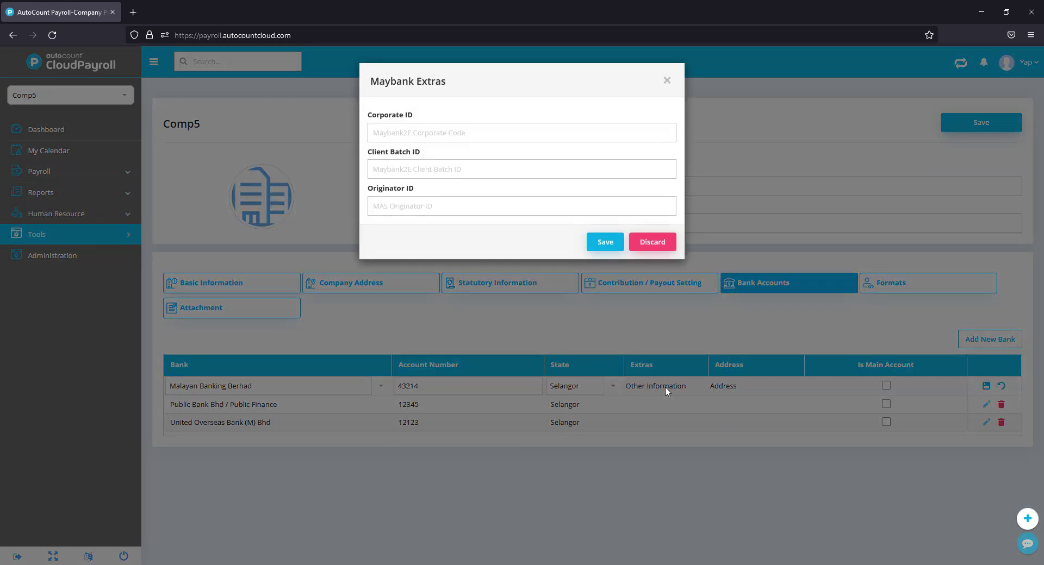
# Step: Leave the Corporate, Client Batch and Originator IDs blank and discard the Maybank Extras dialog
pyautogui.click(386, 137)
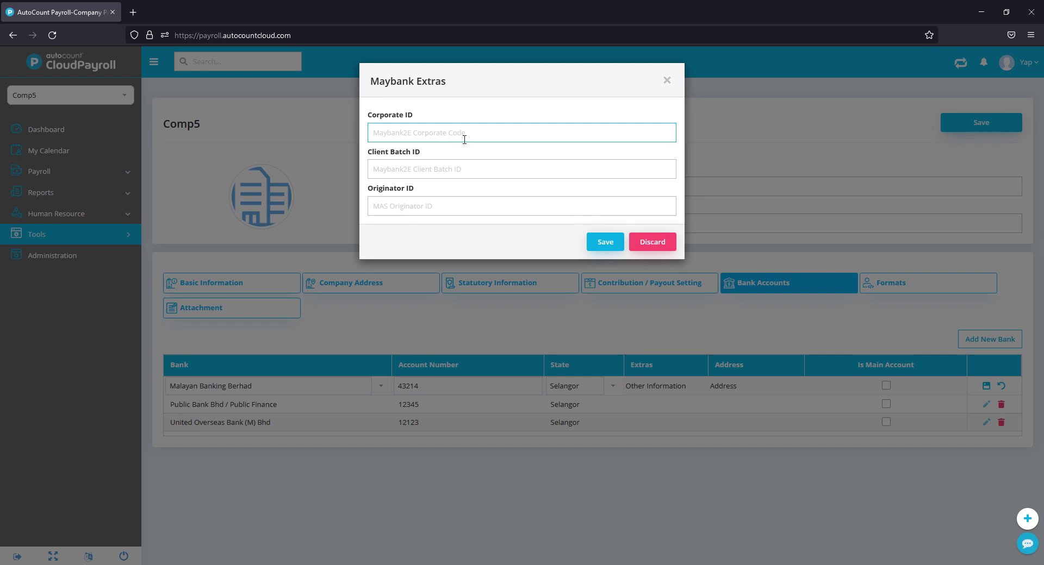
pyautogui.click(471, 169)
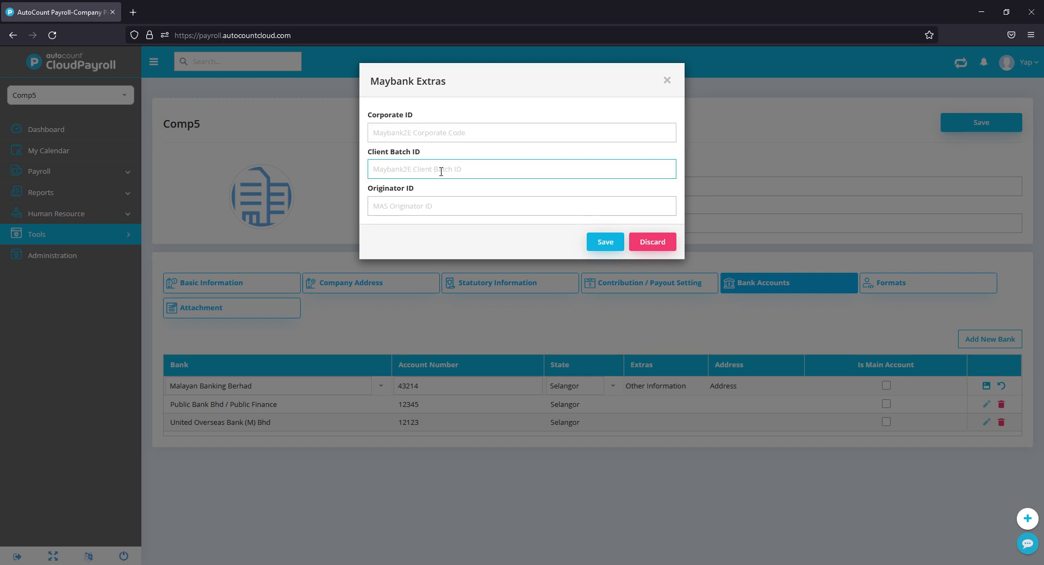
pyautogui.click(454, 212)
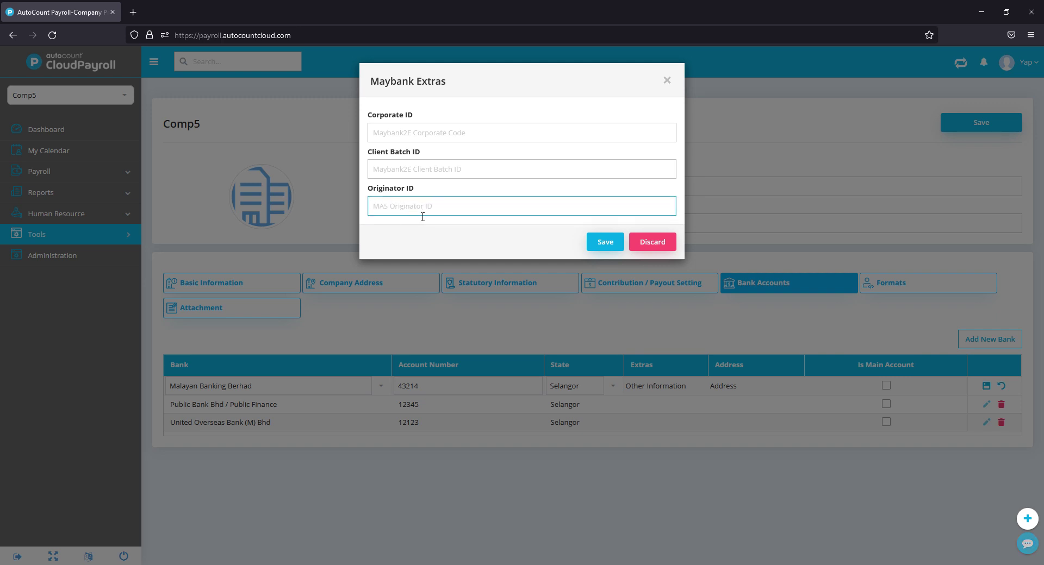
pyautogui.click(500, 192)
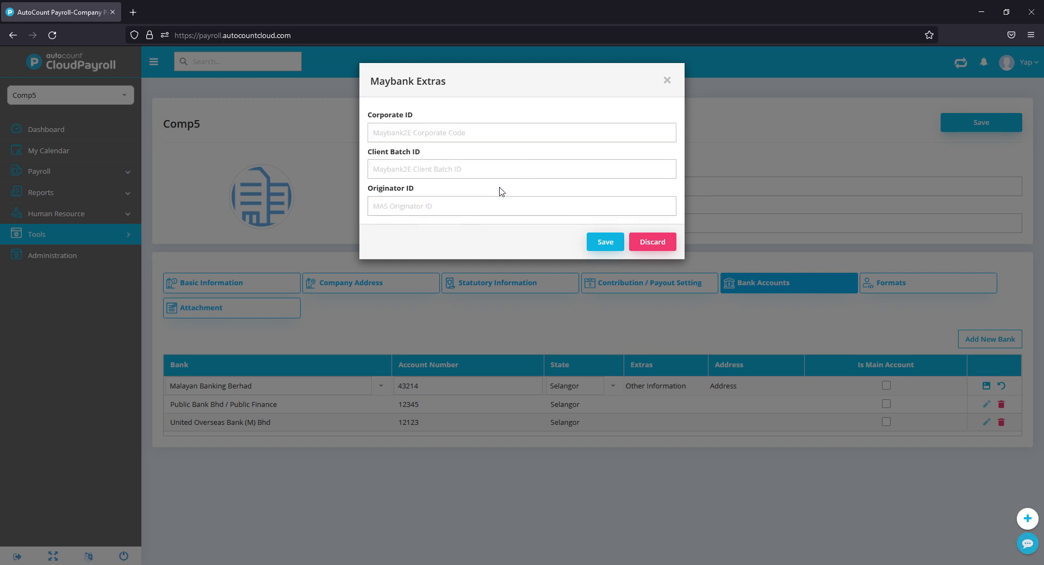
pyautogui.click(433, 200)
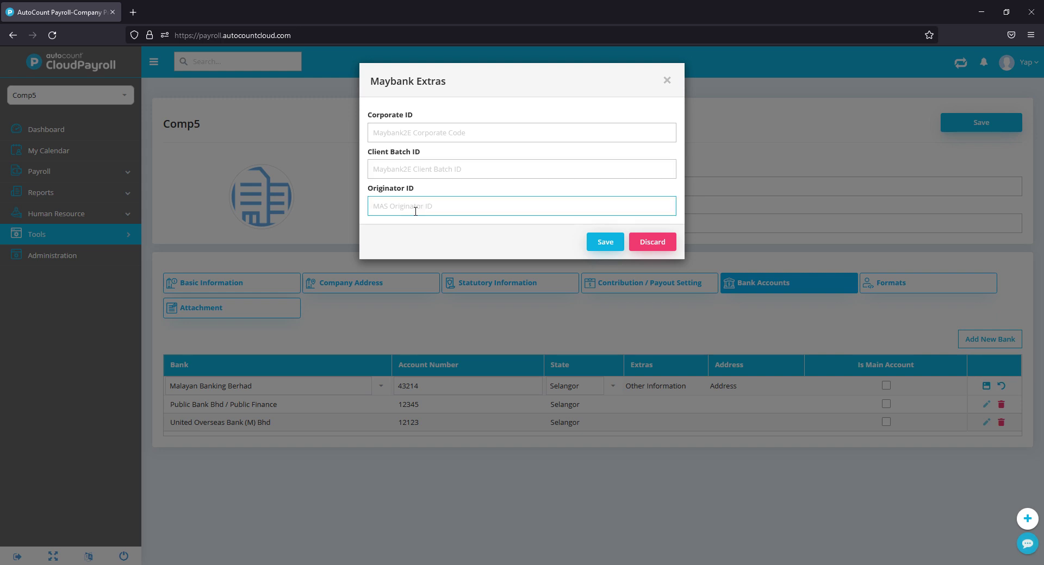
pyautogui.click(638, 242)
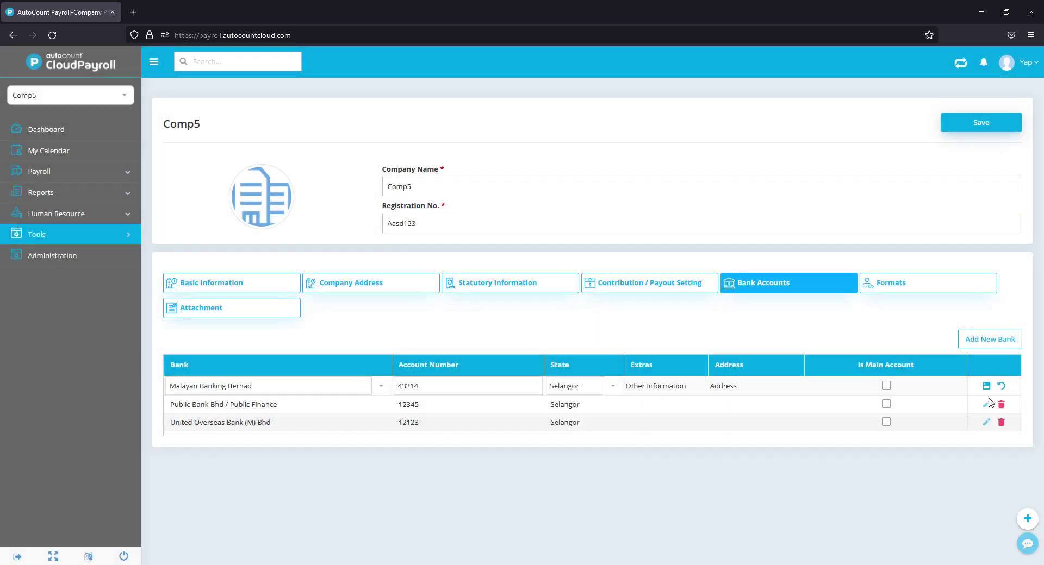
# Step: Save the Maybank account 43214 row, then save Comp5's company changes
pyautogui.click(986, 387)
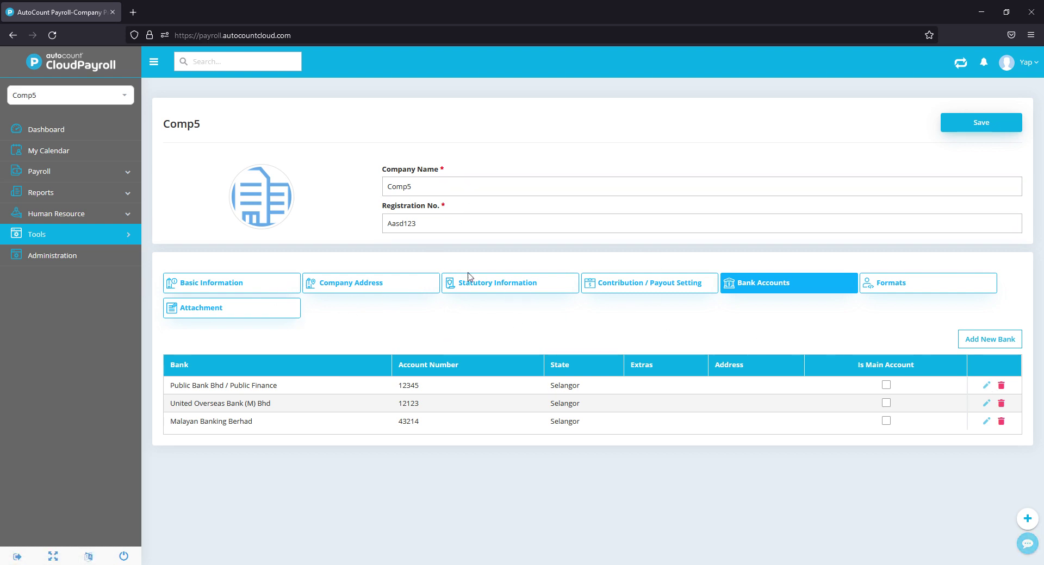
pyautogui.click(980, 123)
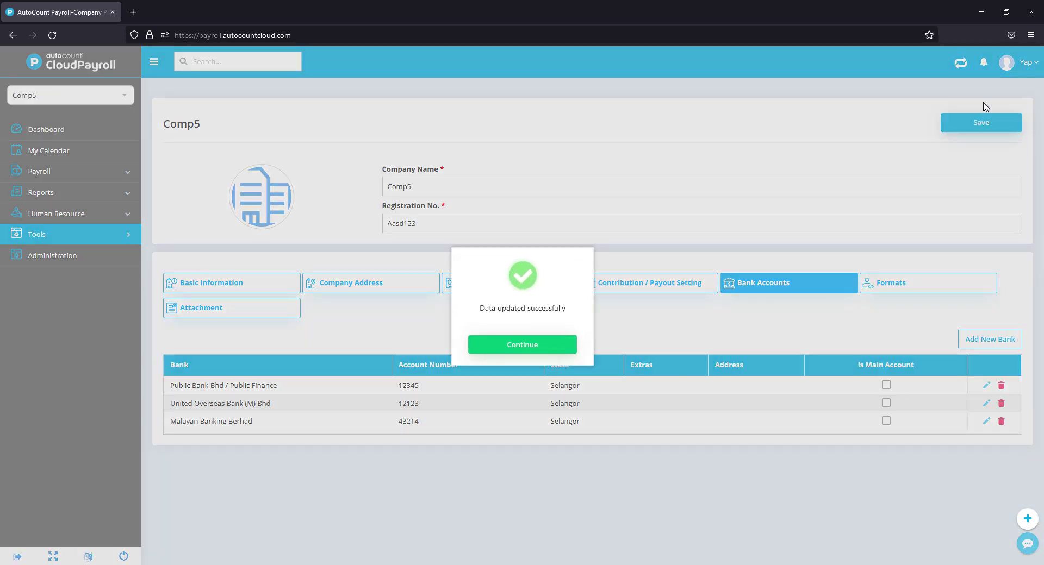